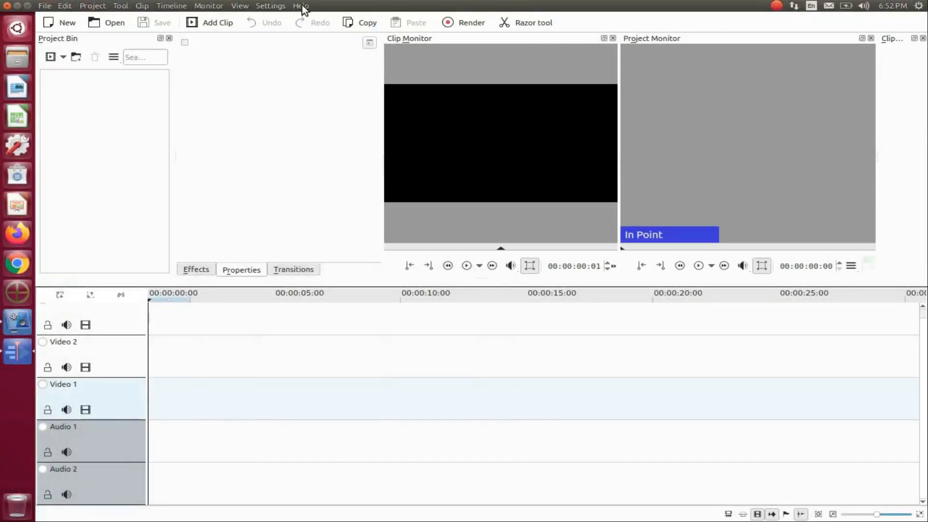
Step: Check the program version in the About Kdenlive dialog
click(301, 6)
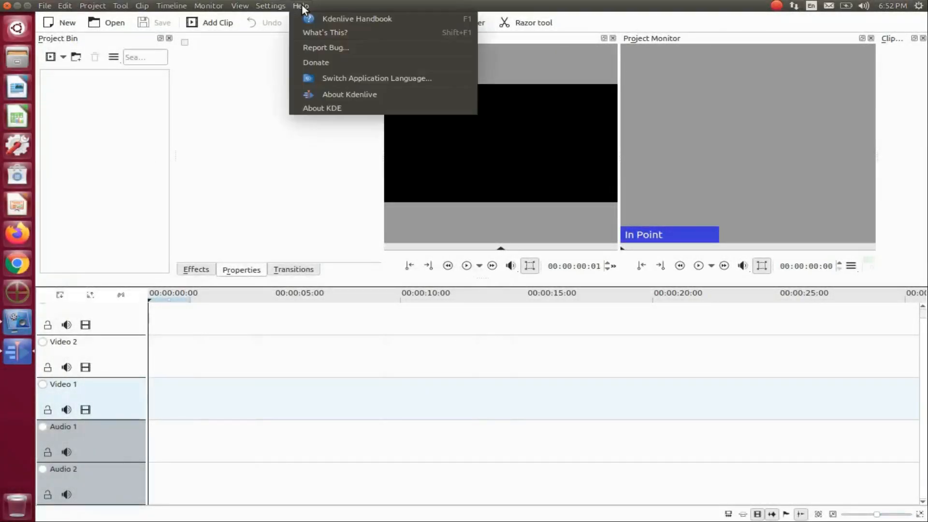
click(338, 97)
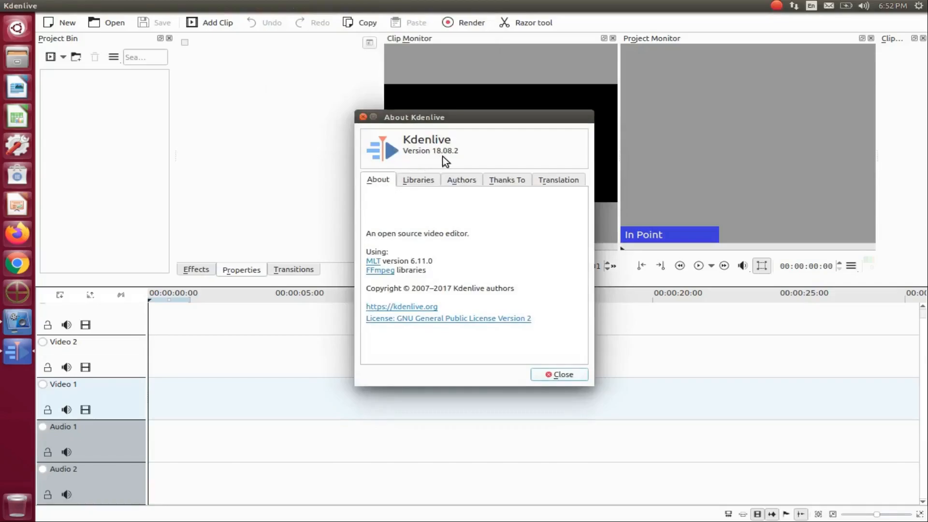
click(558, 376)
Step: Import frame0000.png from the K Test folder into the project bin as an image sequence
click(62, 57)
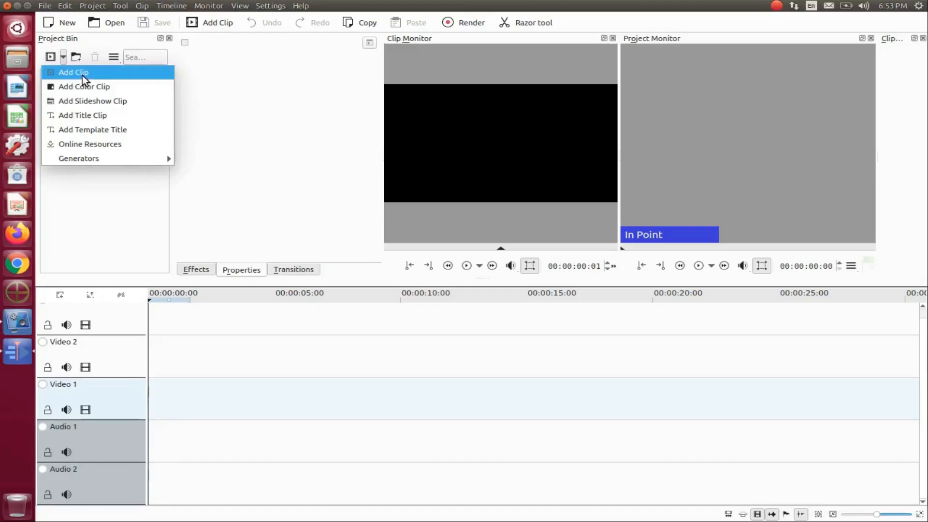
click(83, 75)
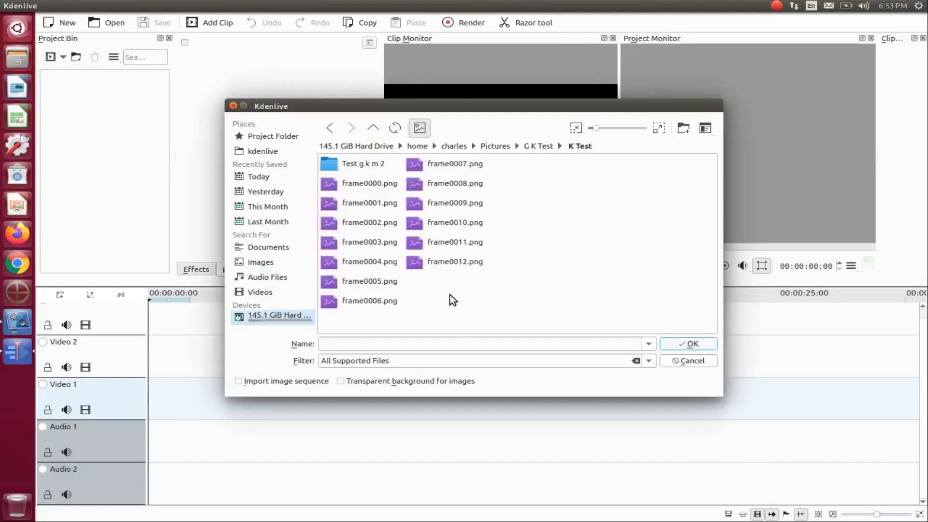
click(367, 183)
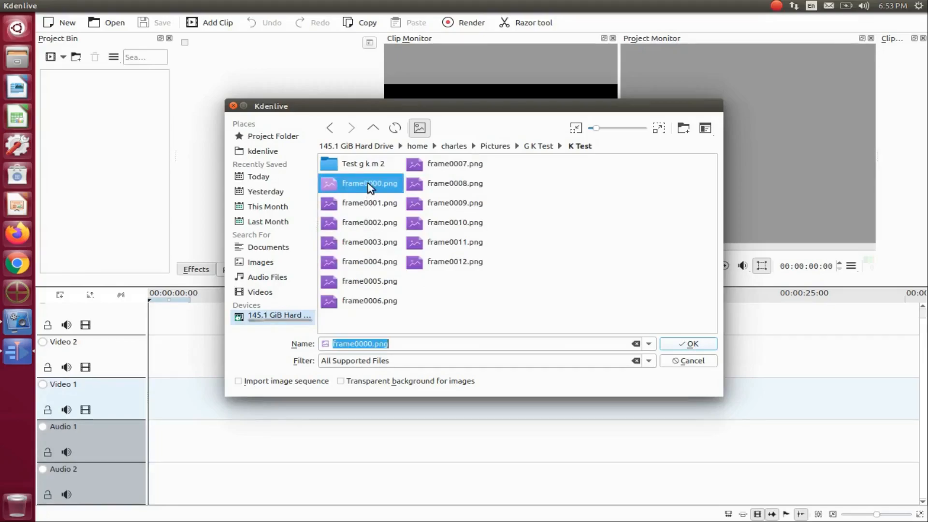
click(239, 381)
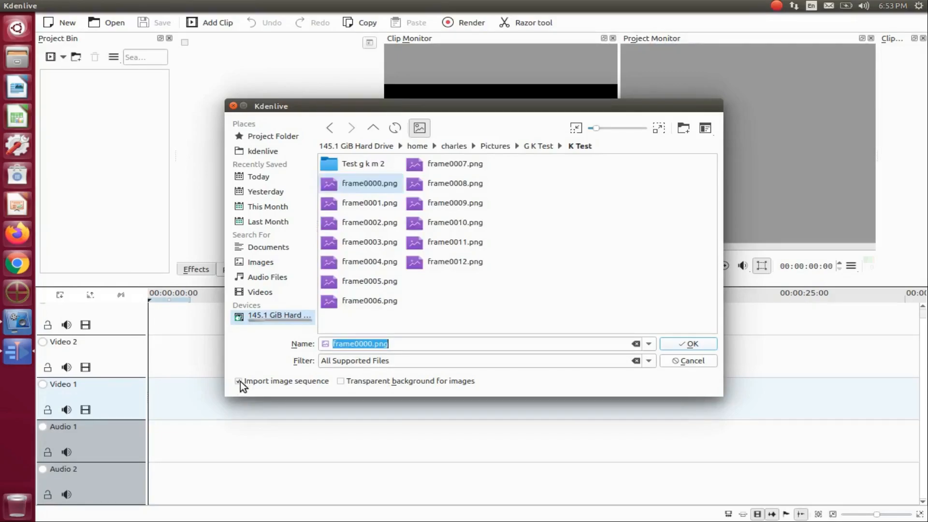
click(692, 344)
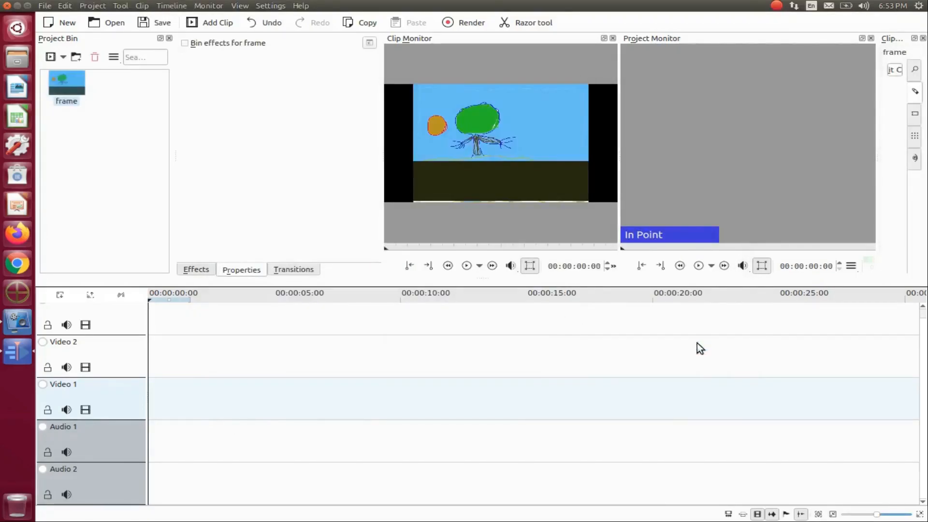
Step: Open the frame clip's slideshow properties, switch the frame duration unit to Frames and enable Loop
right_click(67, 82)
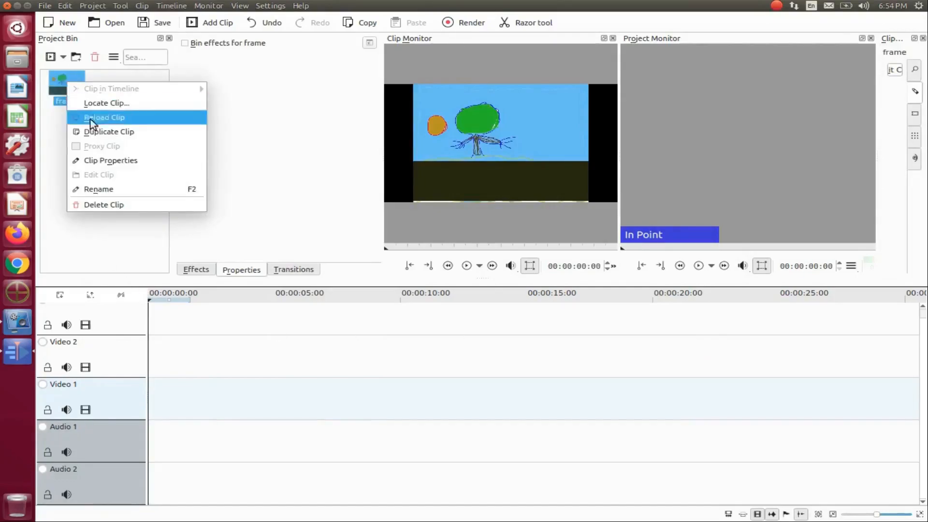
click(102, 160)
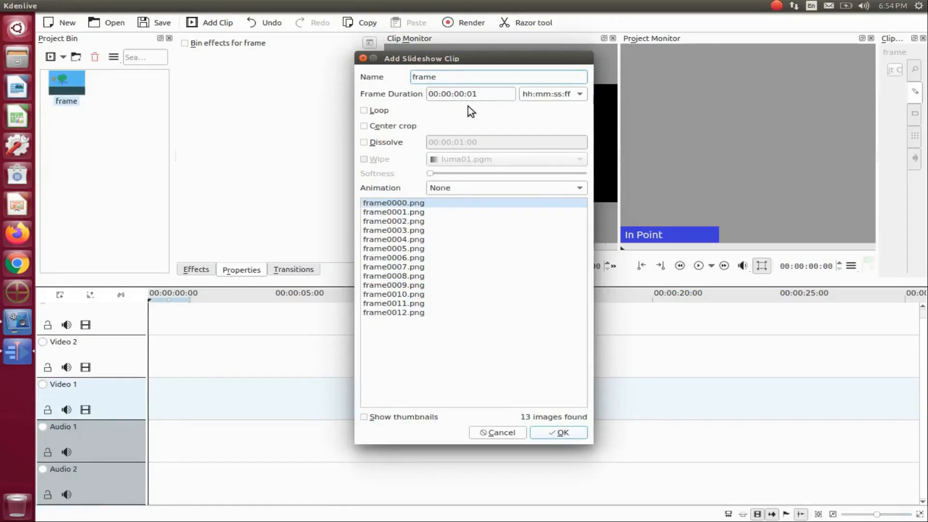
click(582, 94)
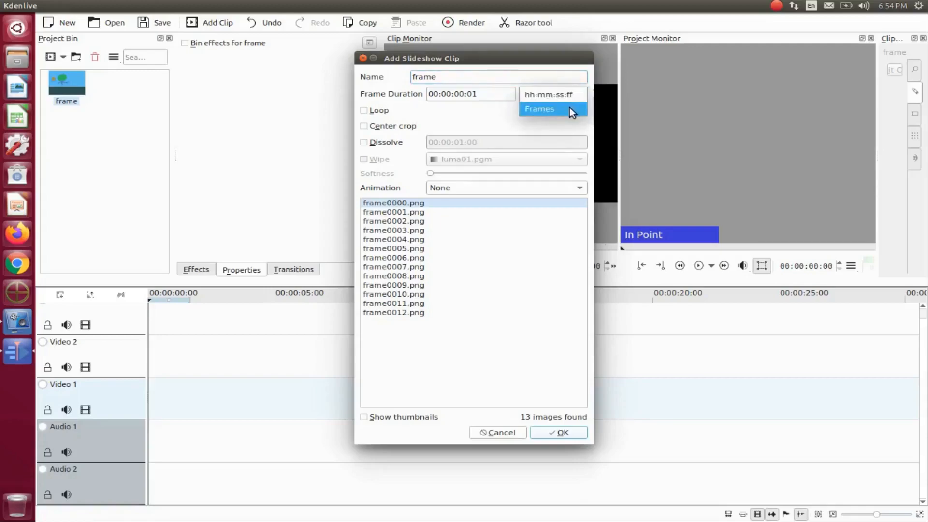
click(569, 107)
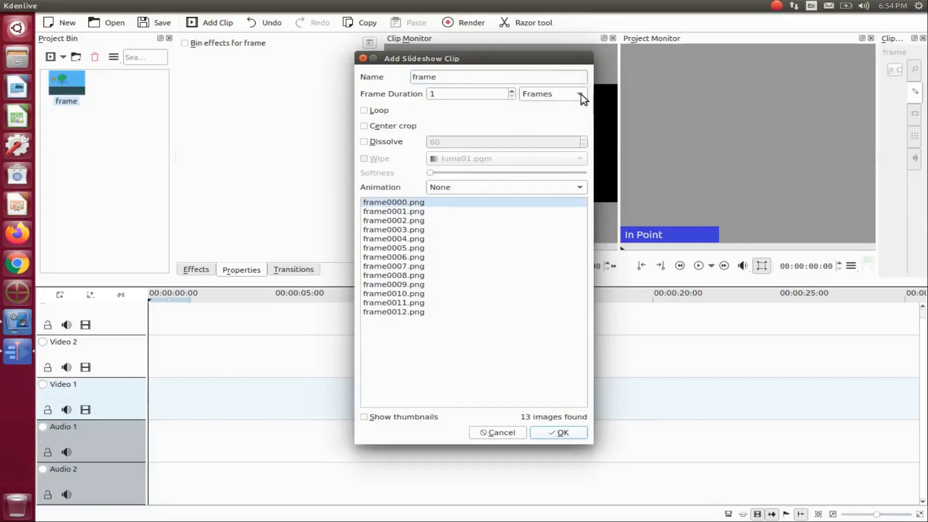
double_click(435, 94)
click(365, 110)
click(563, 432)
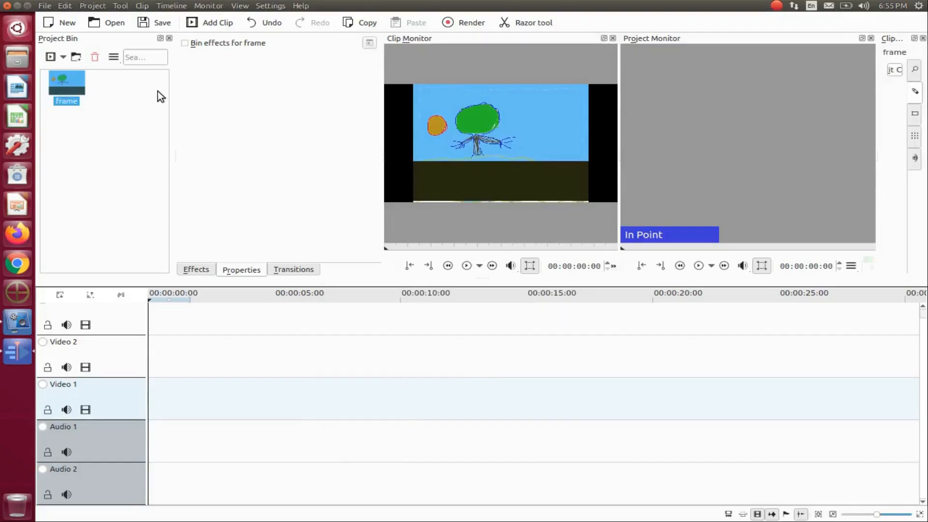
Step: Play the frame clip in a loop in the clip monitor and stop playback
click(216, 5)
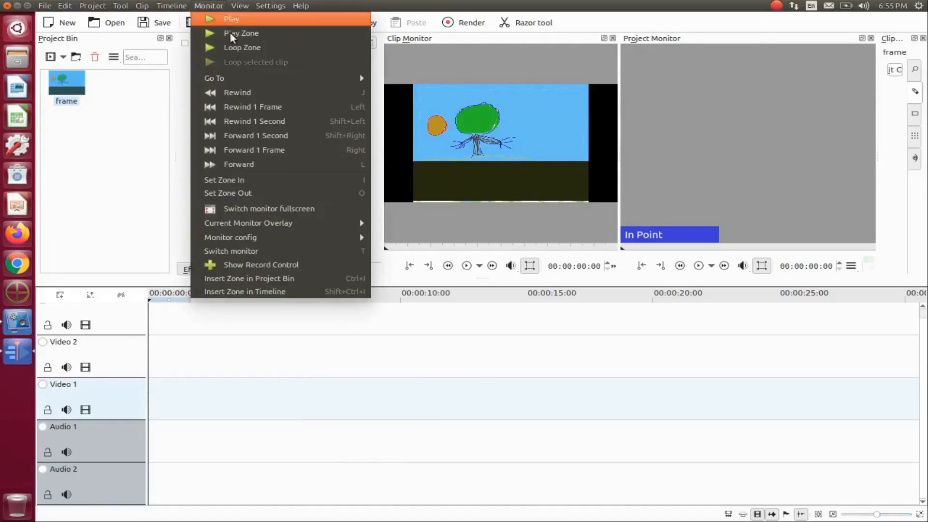
click(238, 48)
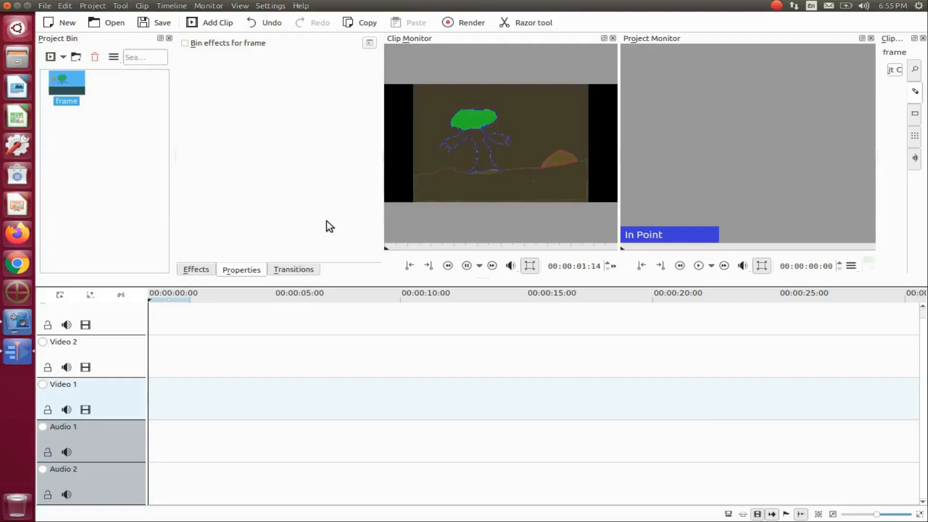
click(466, 265)
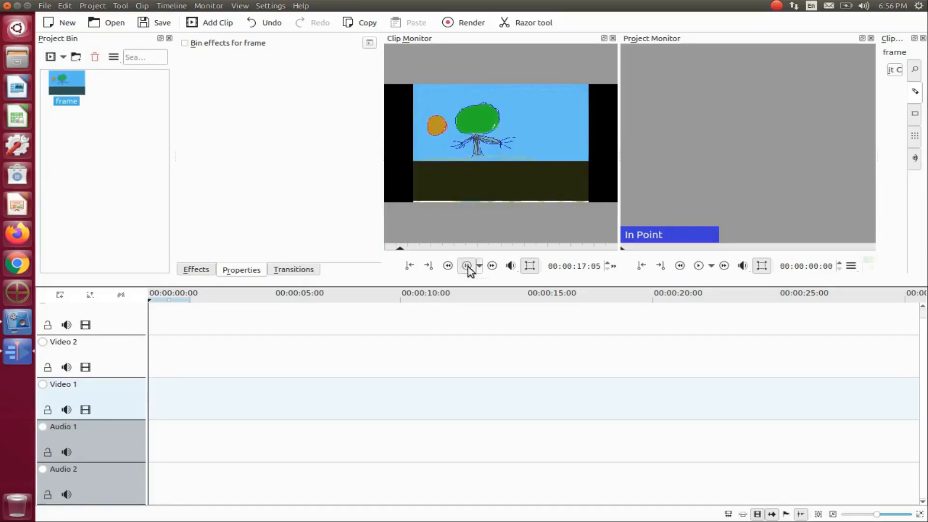
click(467, 265)
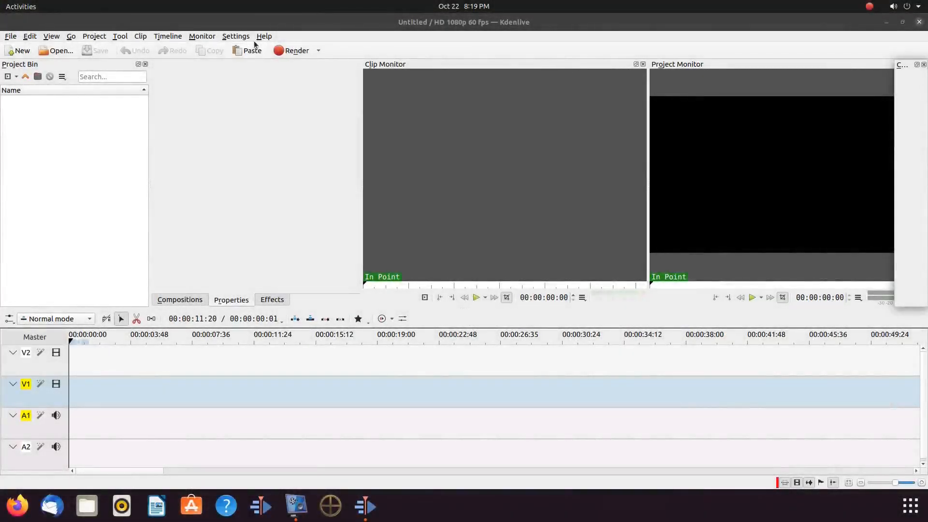
Step: Check the version of the newer Kdenlive in its About dialog
click(263, 36)
click(285, 126)
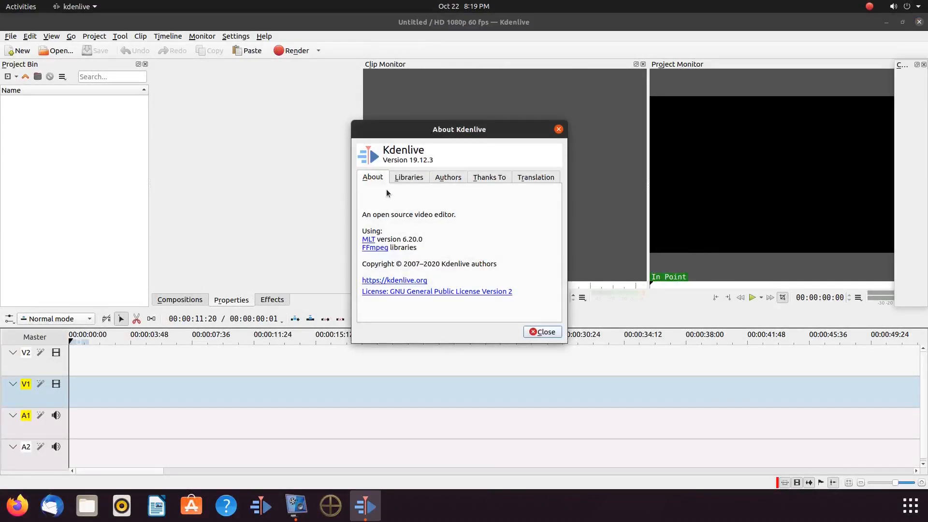
key(Escape)
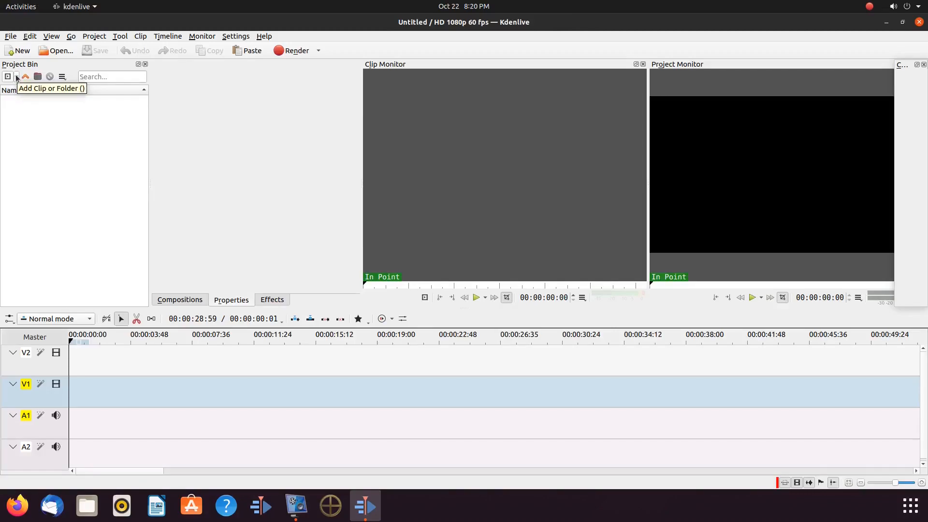
Step: Import frame0000.png from the K Test folder into the project bin as an image sequence
click(16, 77)
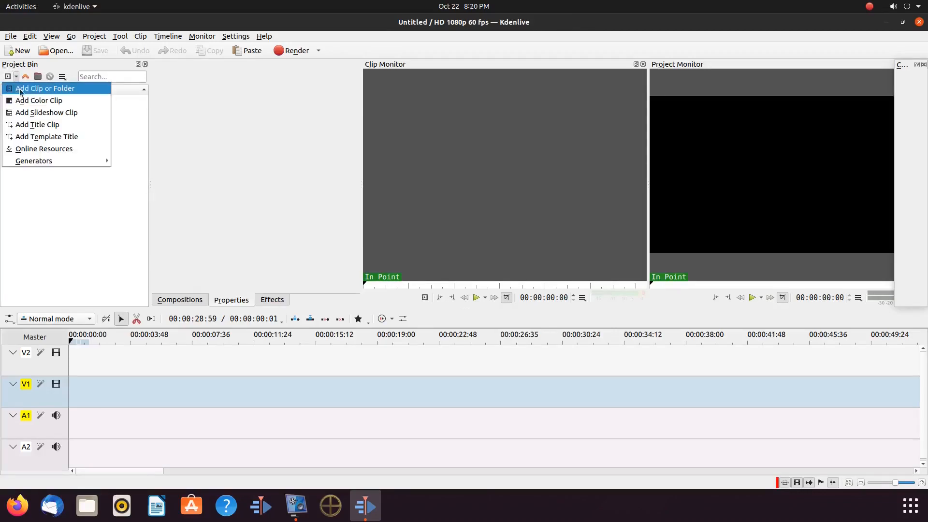
click(45, 88)
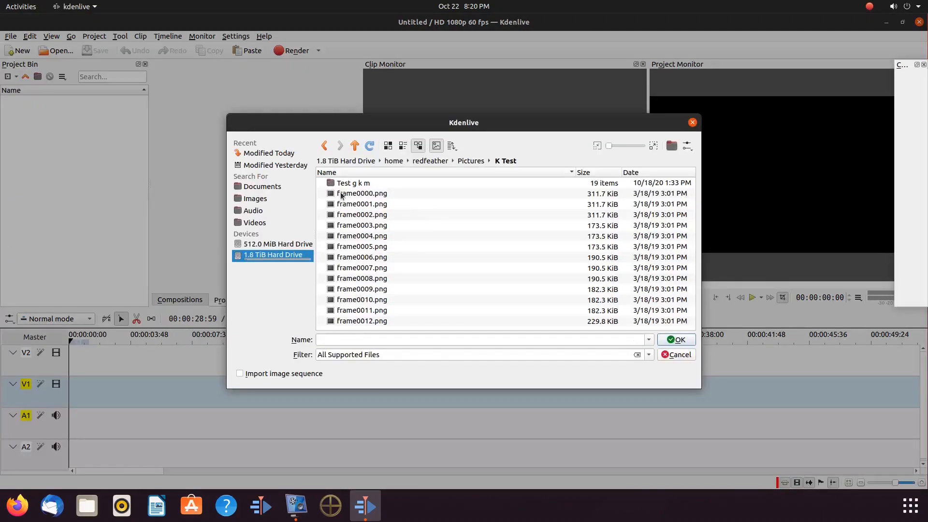
click(341, 194)
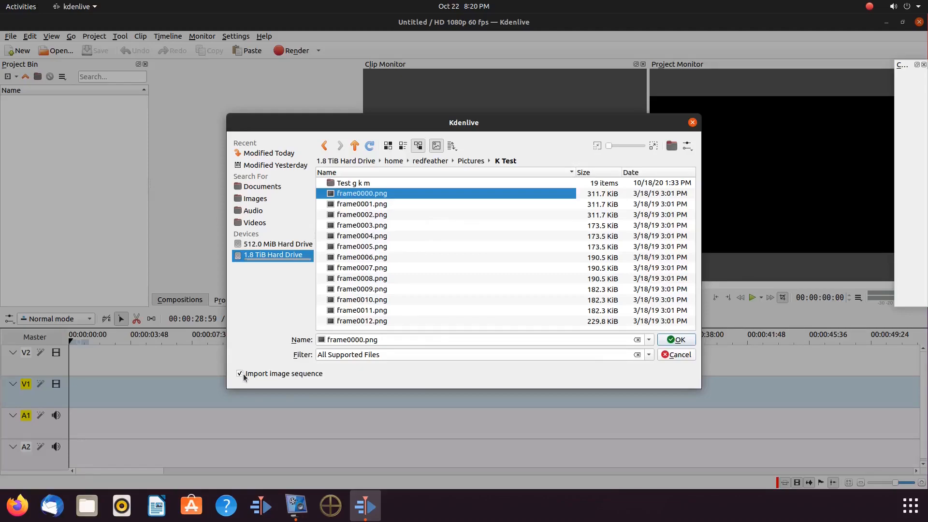
click(677, 340)
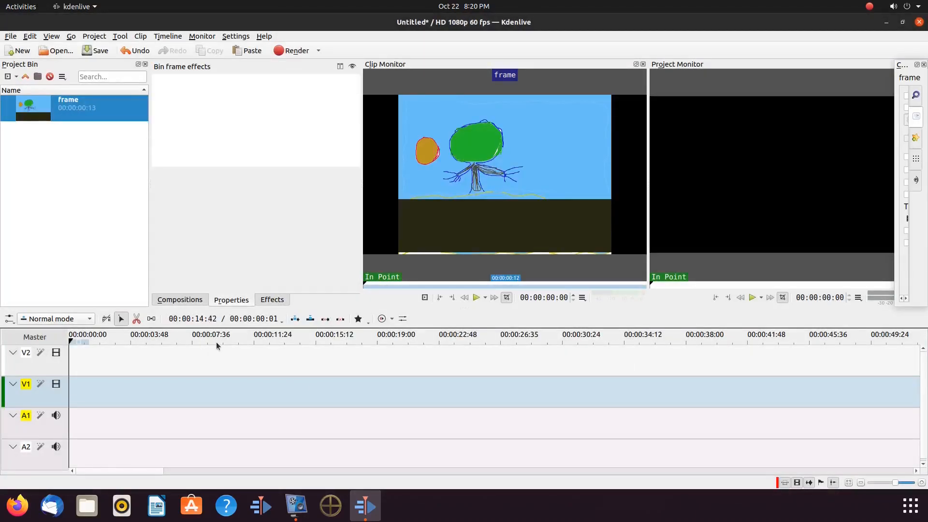
Step: Try to open the frame clip's properties, toggling the Clip Properties view along the way
right_click(38, 113)
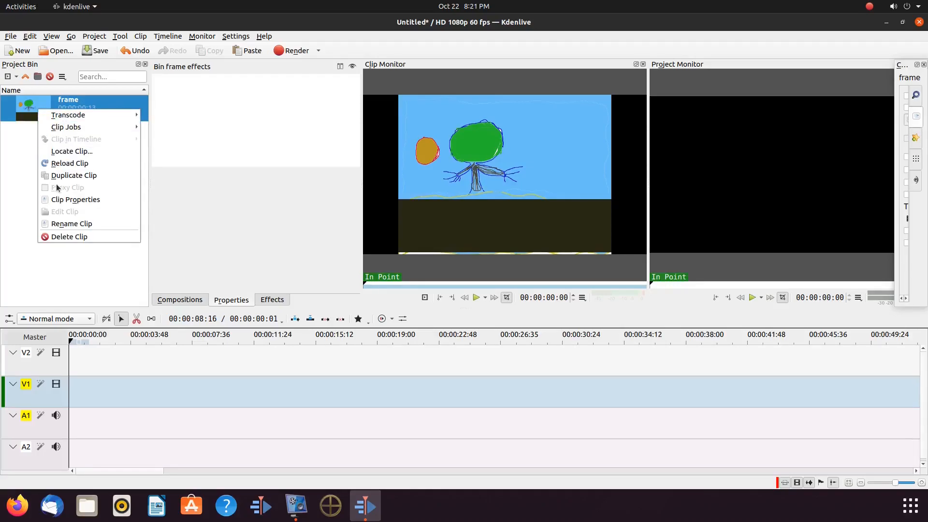
click(66, 200)
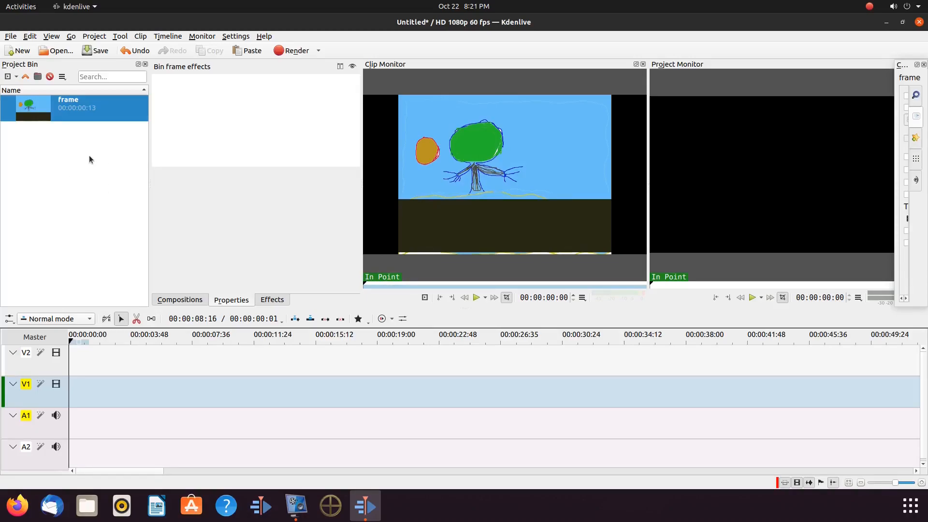
click(52, 37)
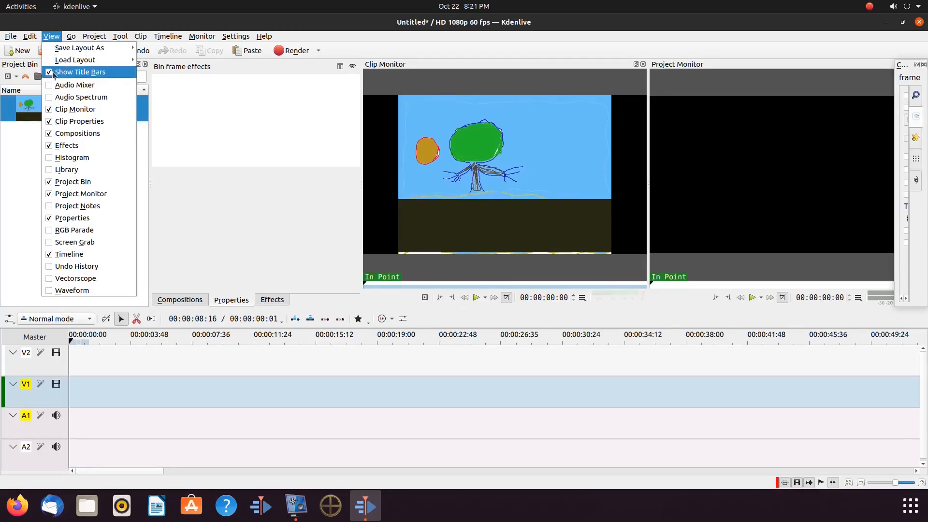
click(48, 123)
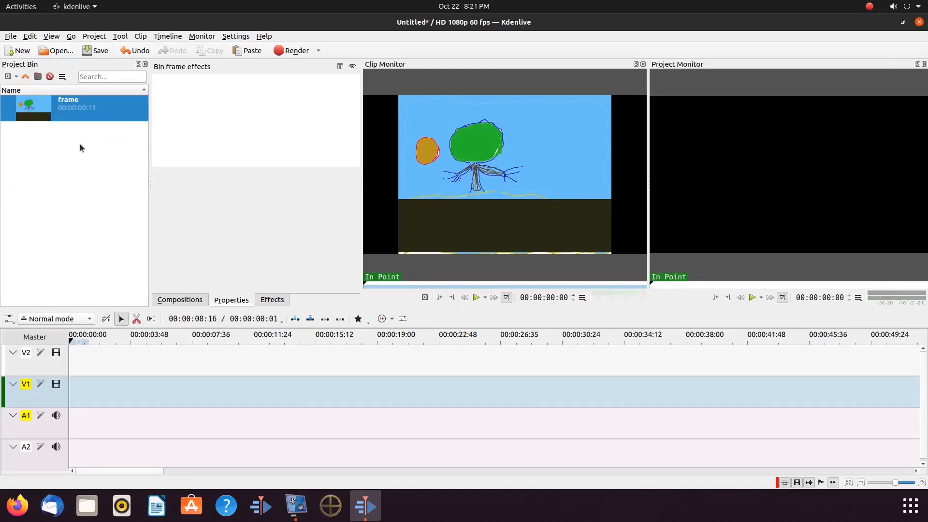
right_click(46, 105)
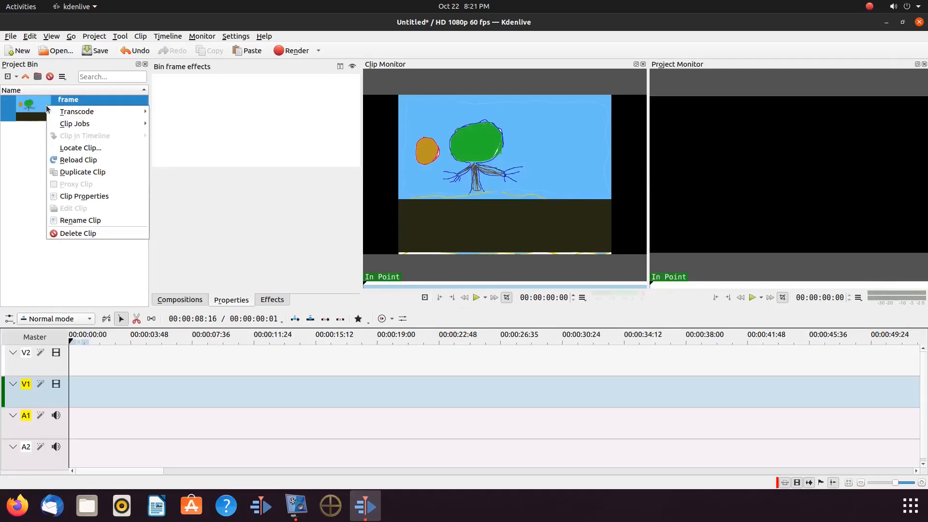
click(78, 196)
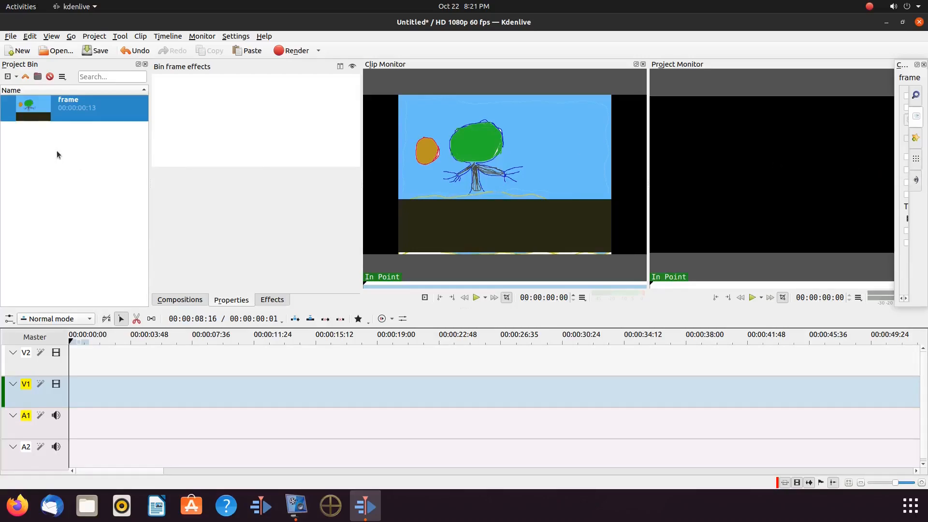
click(16, 77)
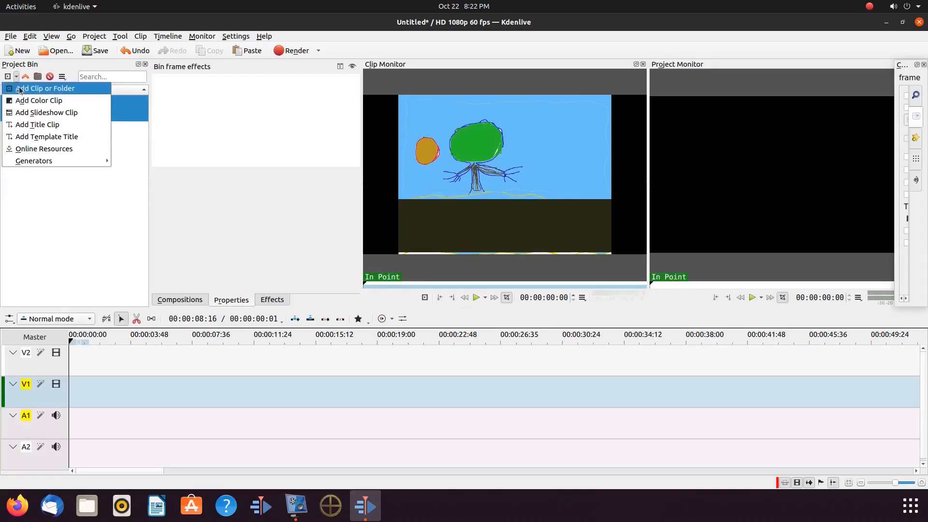
click(20, 88)
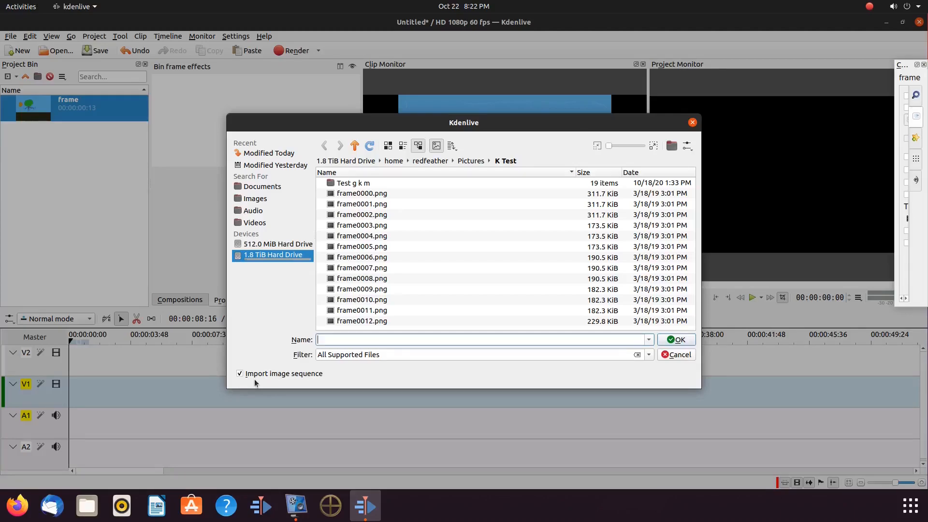
click(682, 356)
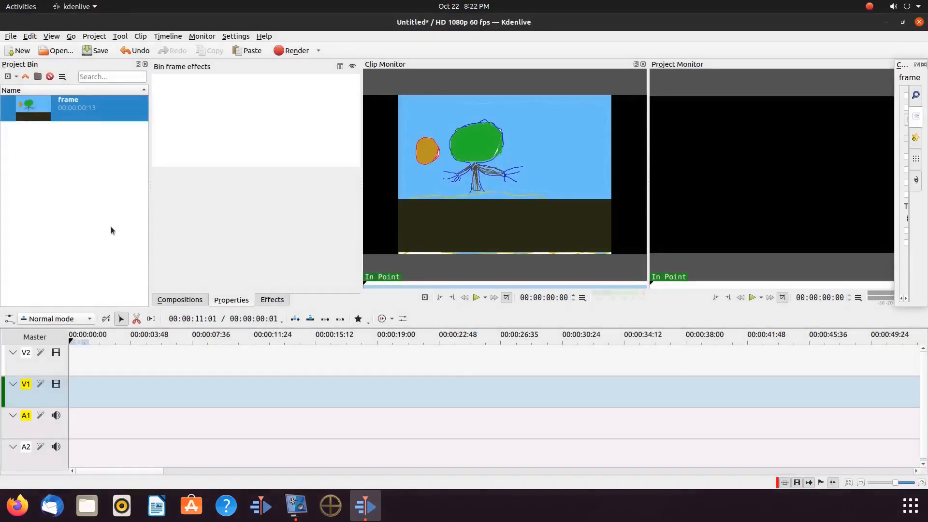
Step: Turn off automatic import of image sequences in the Kdenlive configuration settings
click(238, 36)
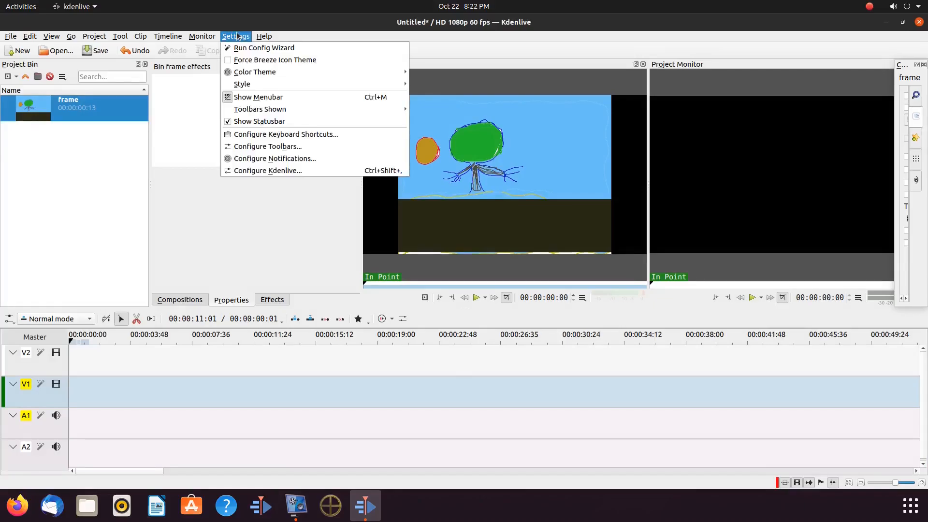
click(245, 171)
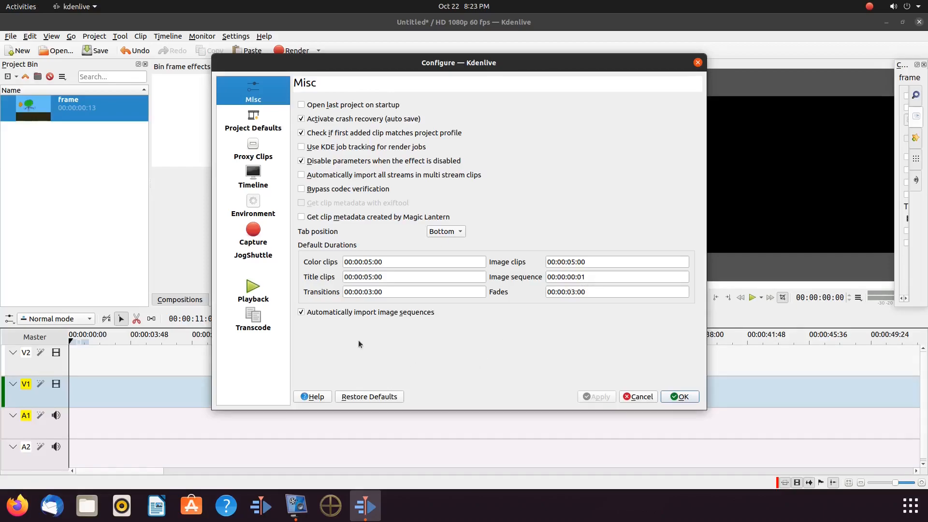
click(301, 313)
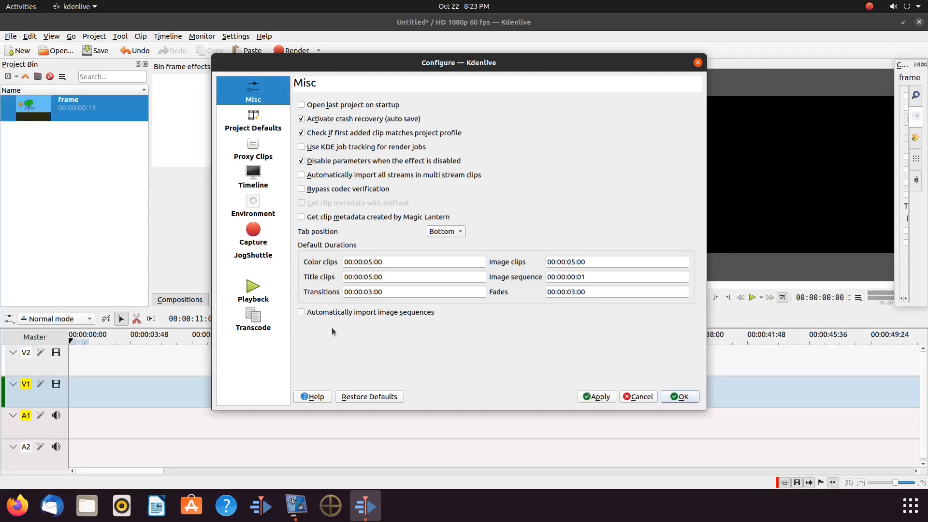
click(595, 397)
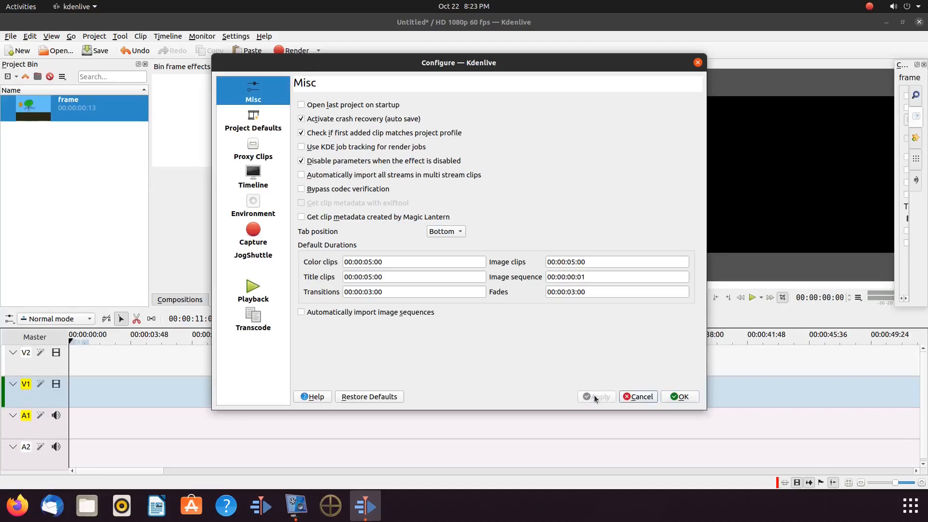
Step: Apply the settings and import frame0000.png from the K Test folder again, this time with the image sequence option enabled
click(681, 397)
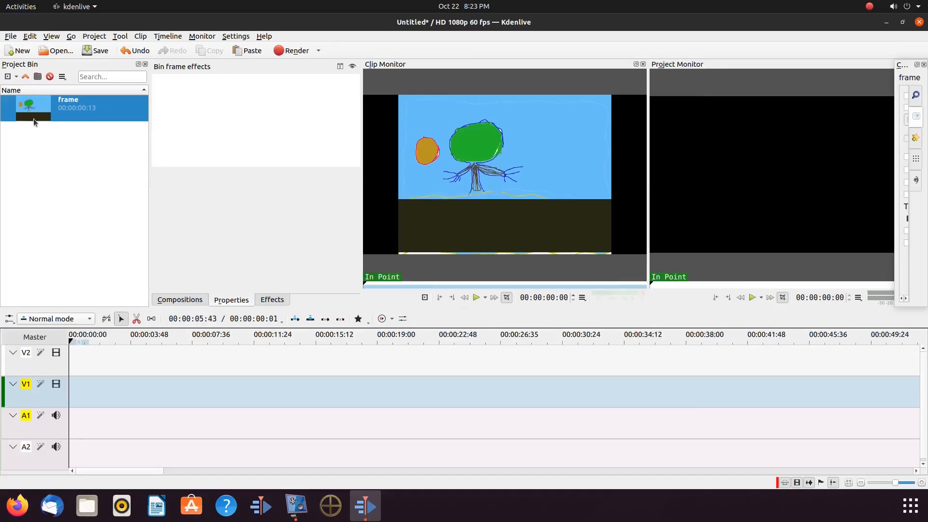
click(16, 76)
click(32, 88)
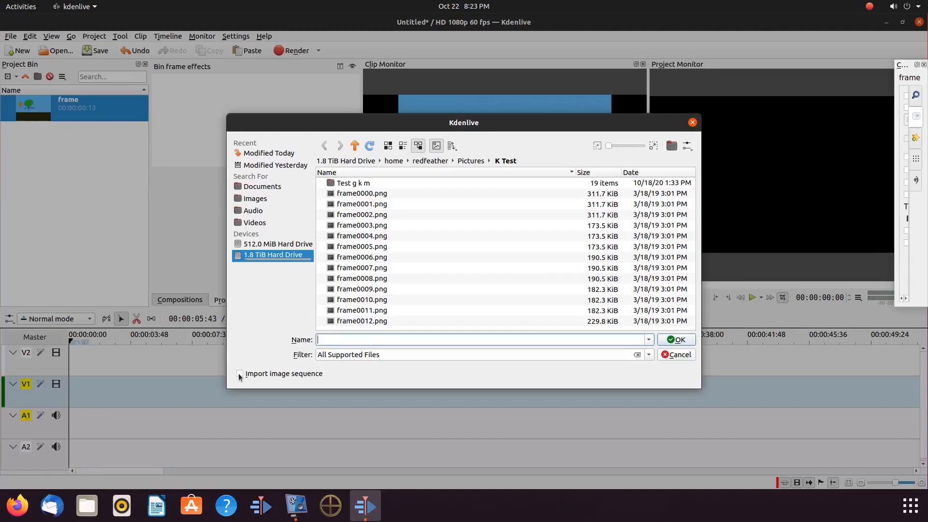
click(357, 194)
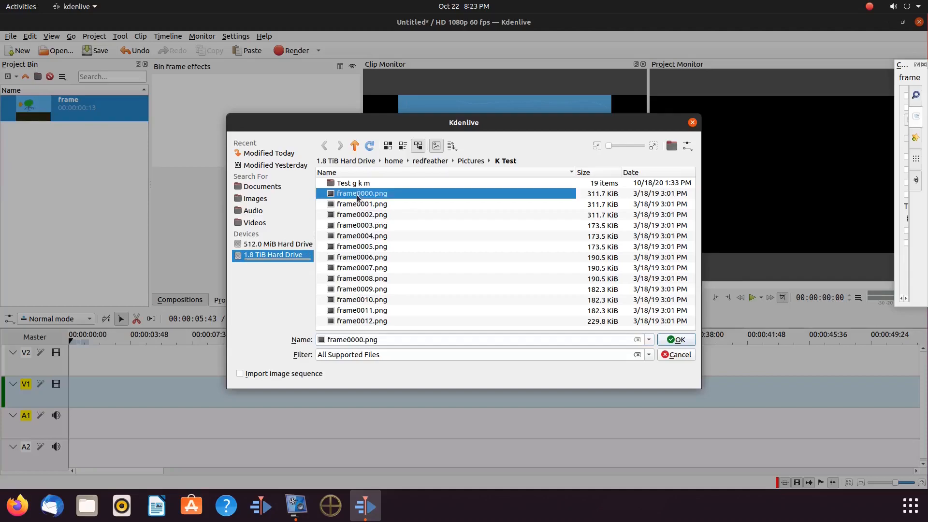
click(240, 374)
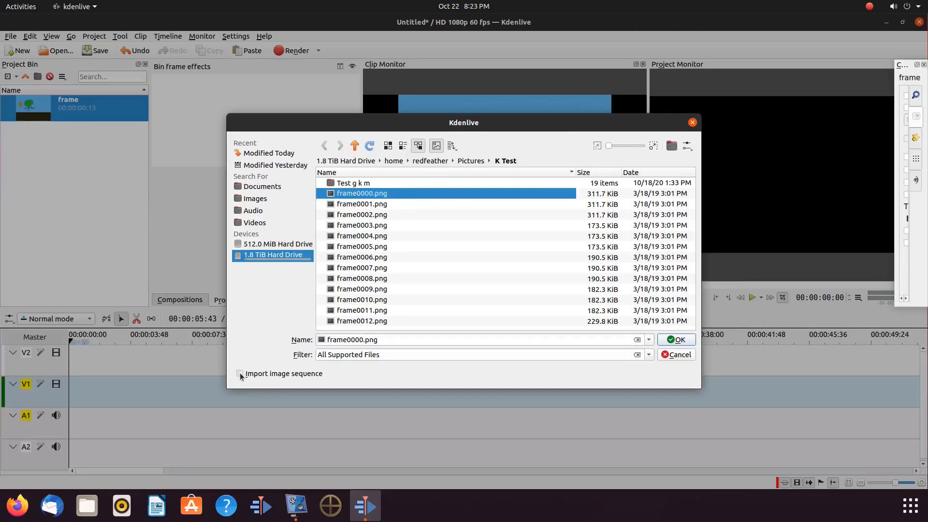
click(673, 341)
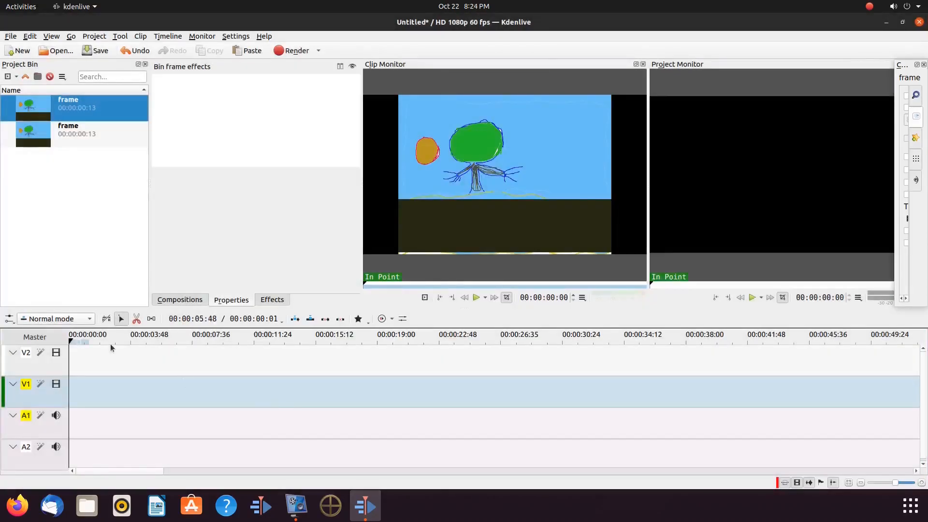
Step: Try to open the clip properties of the newly imported sequence clip
right_click(41, 139)
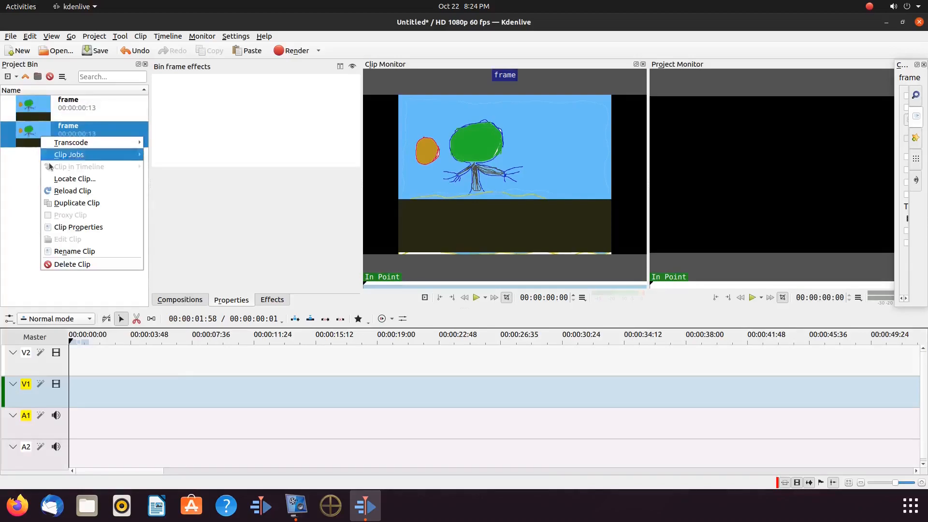
click(68, 228)
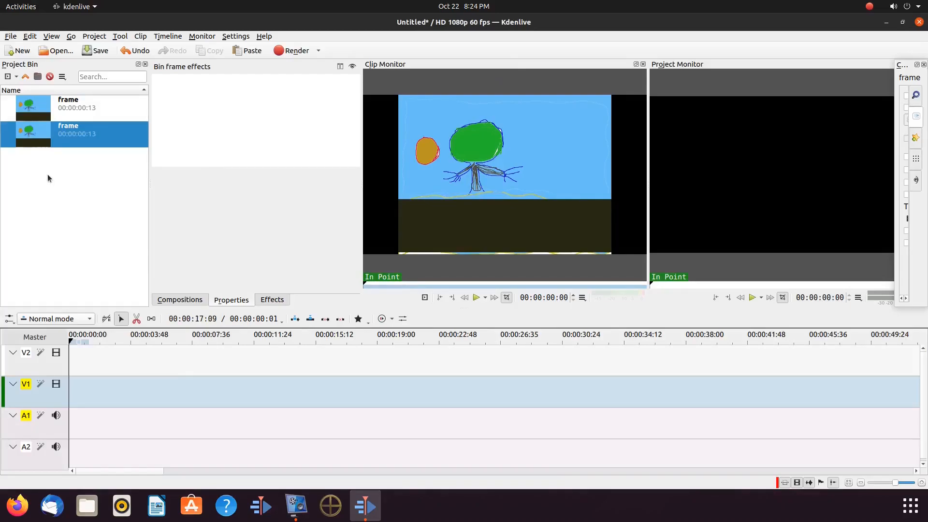
click(16, 77)
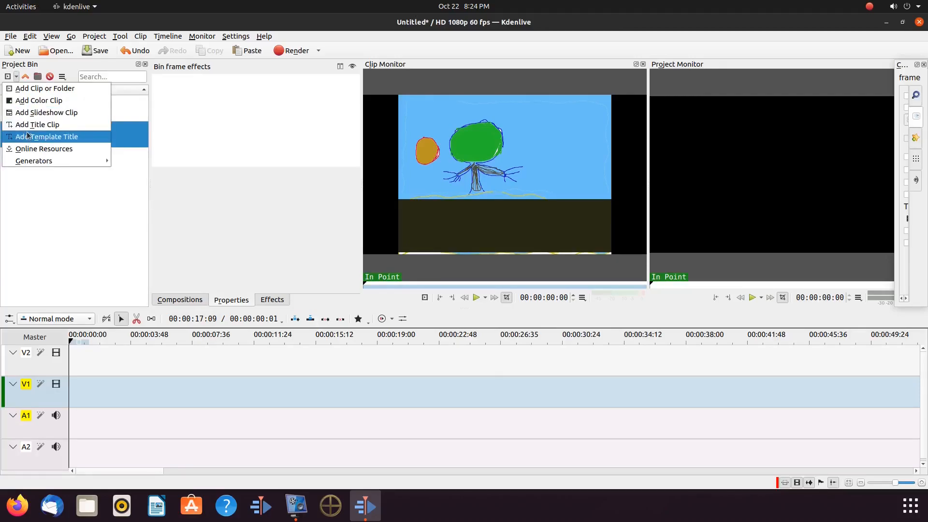
click(31, 89)
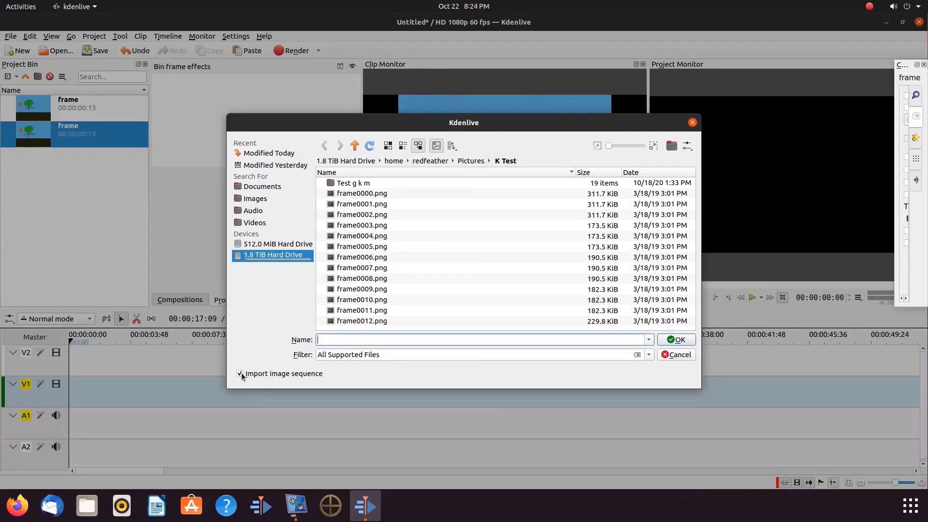
click(677, 354)
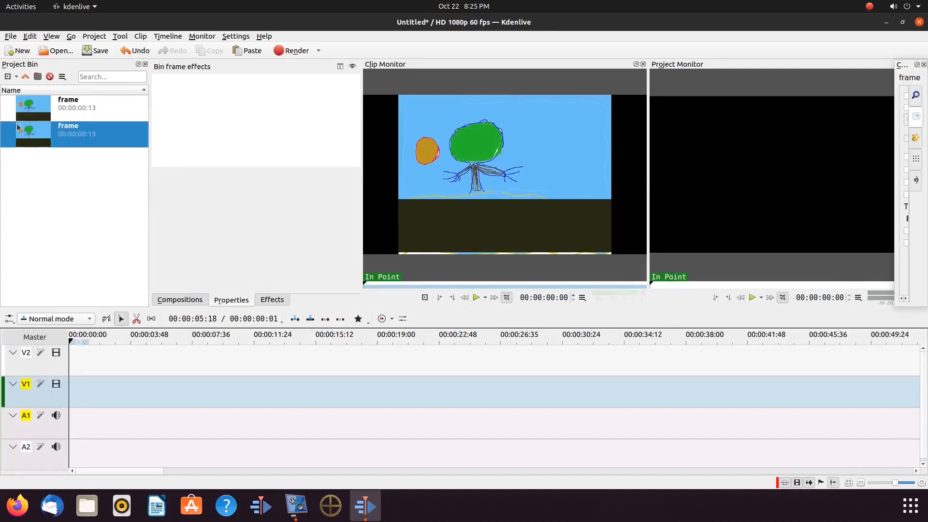
Step: Start adding a slideshow clip from the Test g k m 2 folder, choosing PNG images and frame-based duration units
click(17, 77)
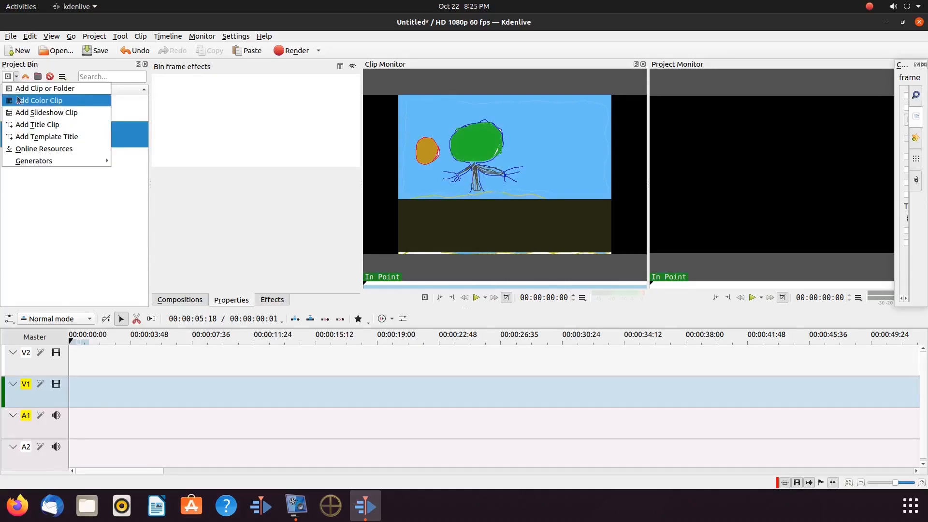
click(30, 112)
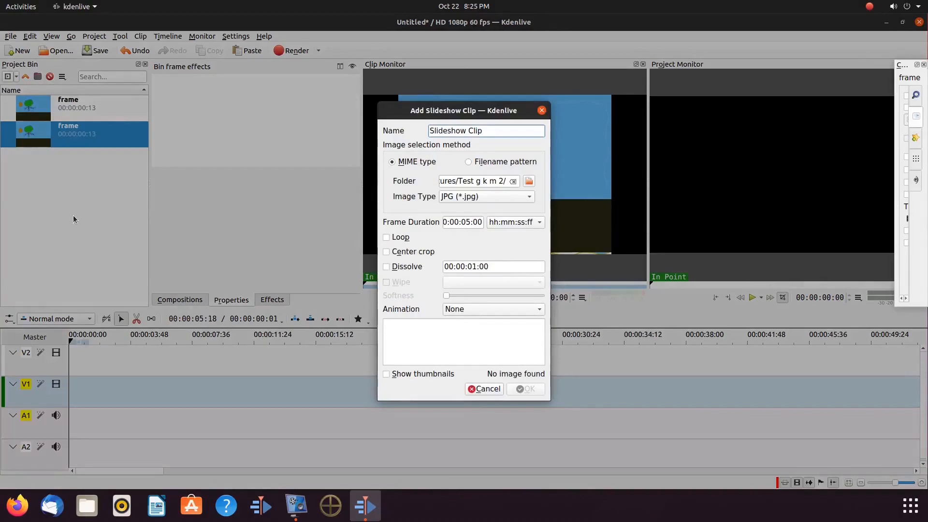
click(531, 200)
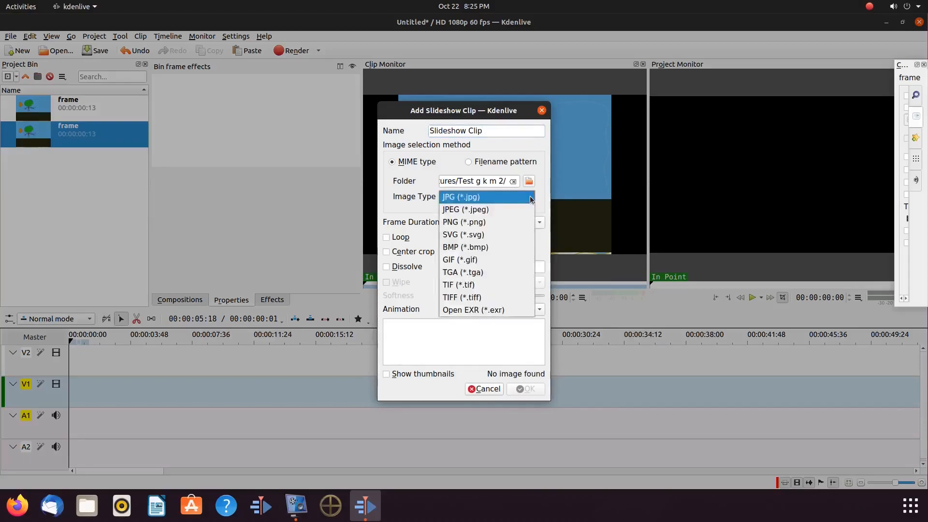
click(508, 226)
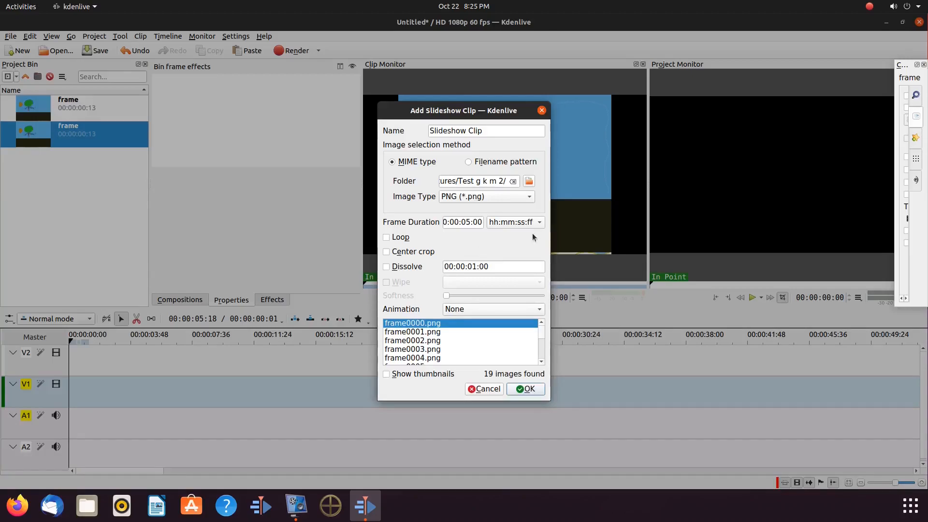
click(540, 223)
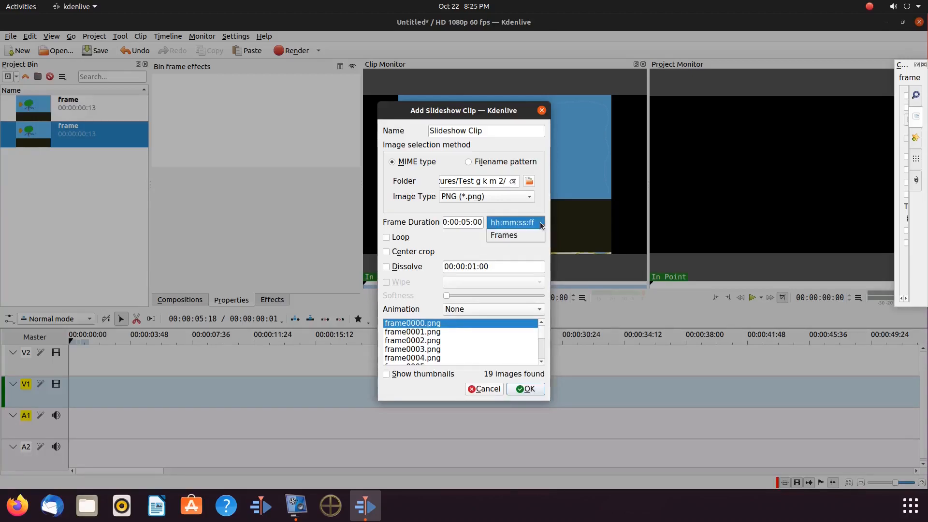
click(534, 235)
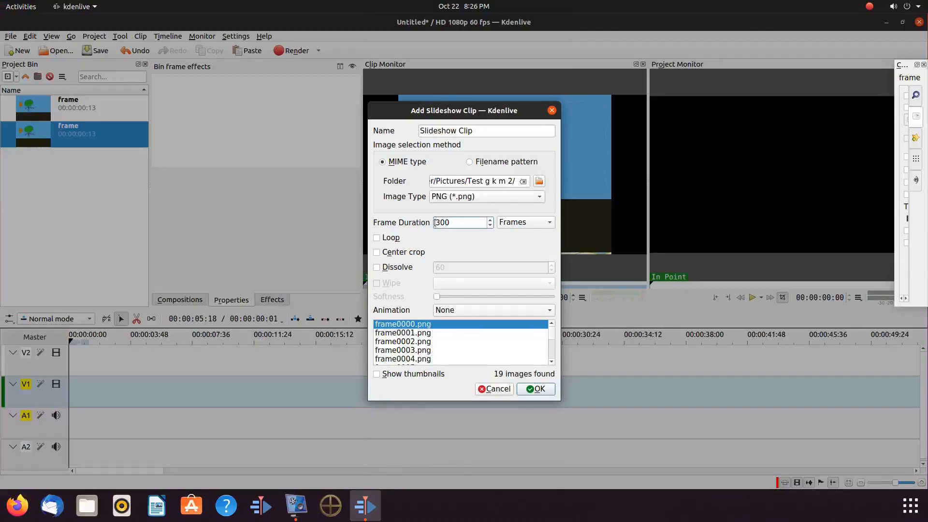
Step: Set the slideshow frame duration to 6 frames, switch back to timecode units, enable Loop, and create the clip
drag(434, 222, 450, 222)
text(6)
click(551, 223)
click(546, 210)
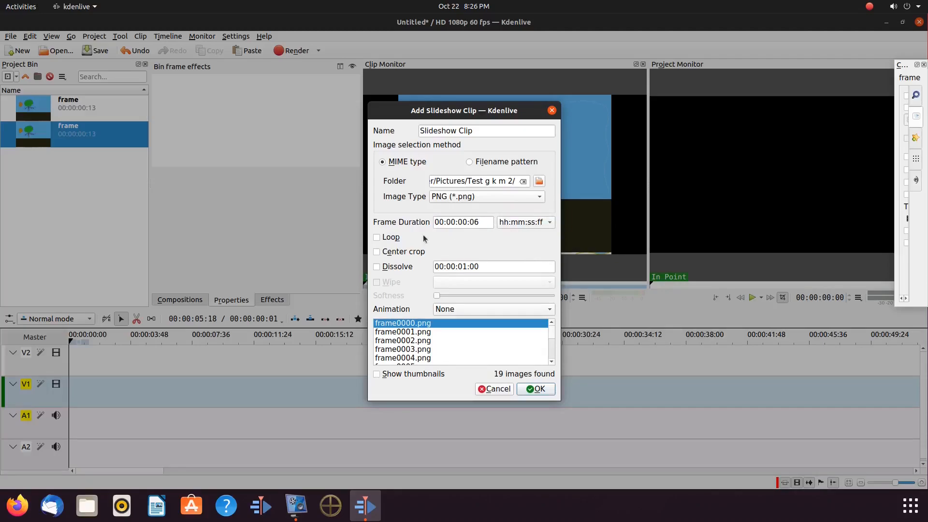
click(377, 237)
click(536, 389)
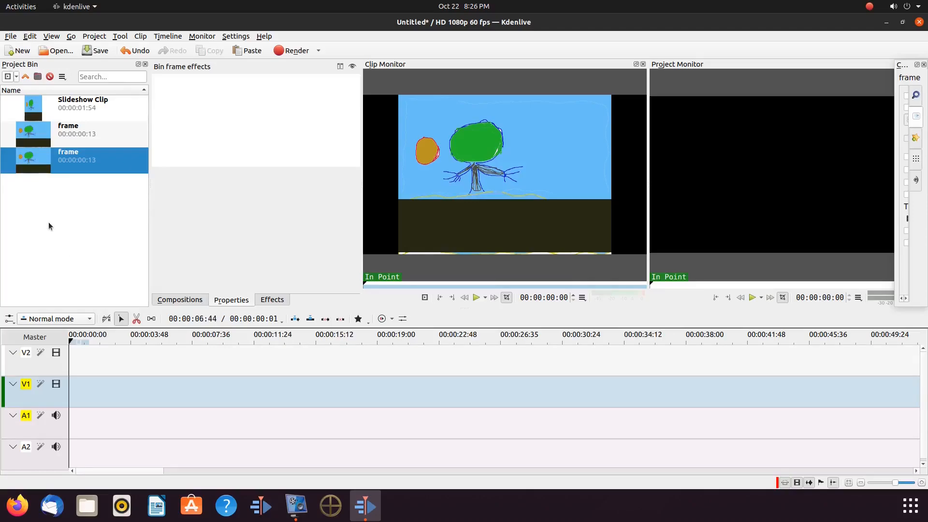
Step: Select the slideshow clip and play it in the clip monitor
click(63, 106)
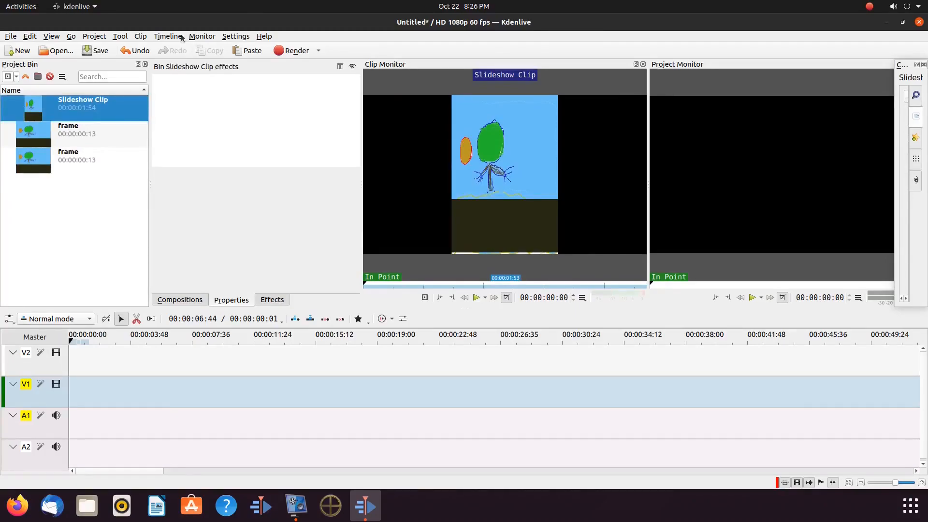
click(200, 37)
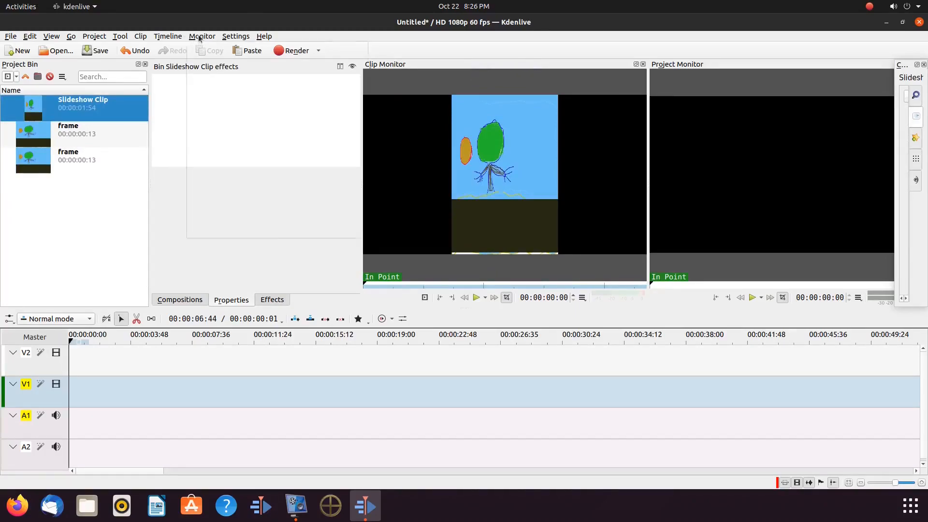
click(212, 70)
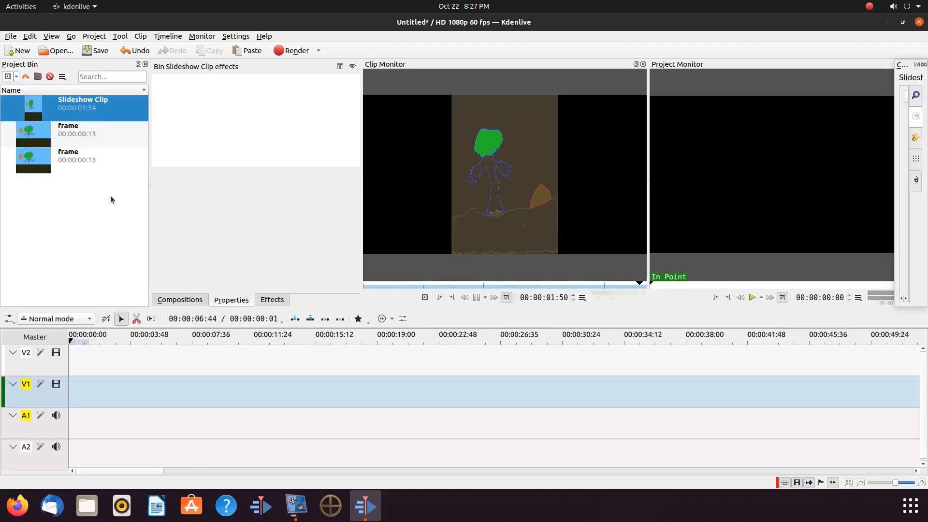
Step: Open the Kdenlive configuration settings to review the image sequence import option, then close without changes
click(236, 36)
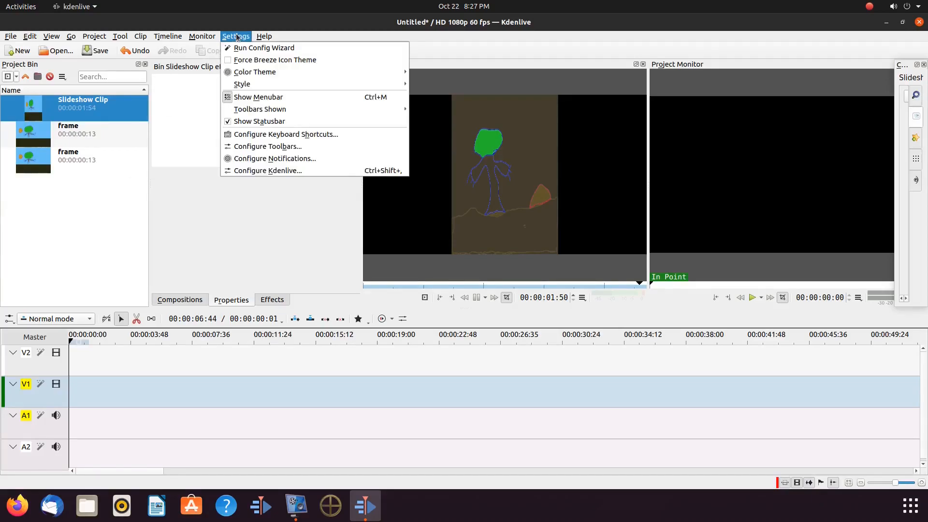
click(244, 172)
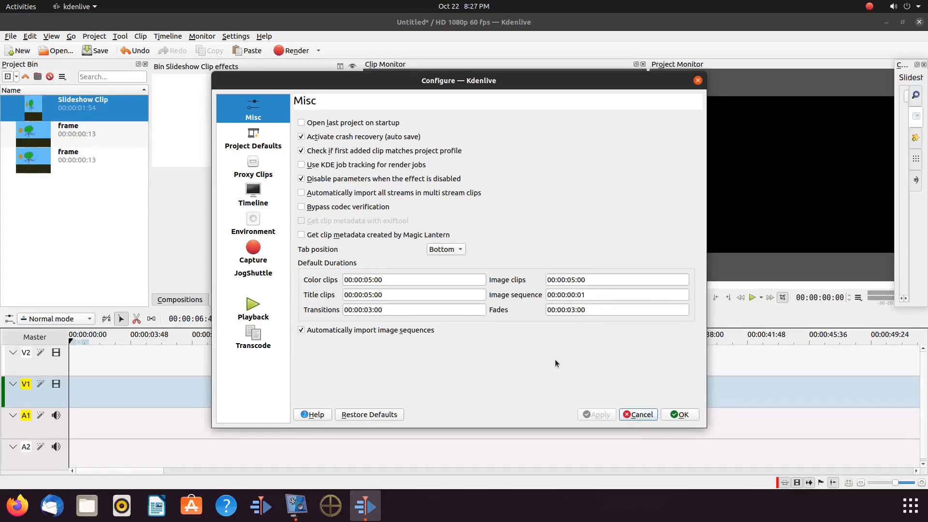
click(640, 415)
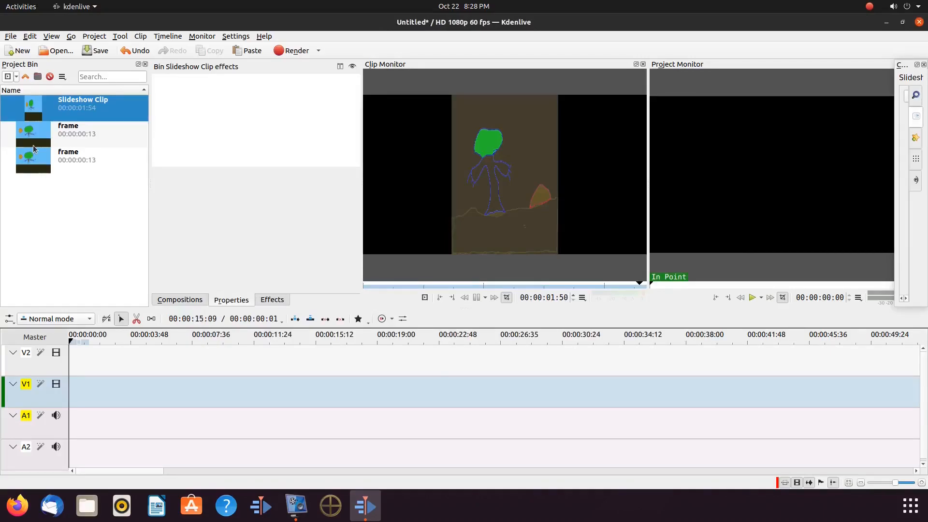
Step: Open the slideshow clip's properties
right_click(32, 109)
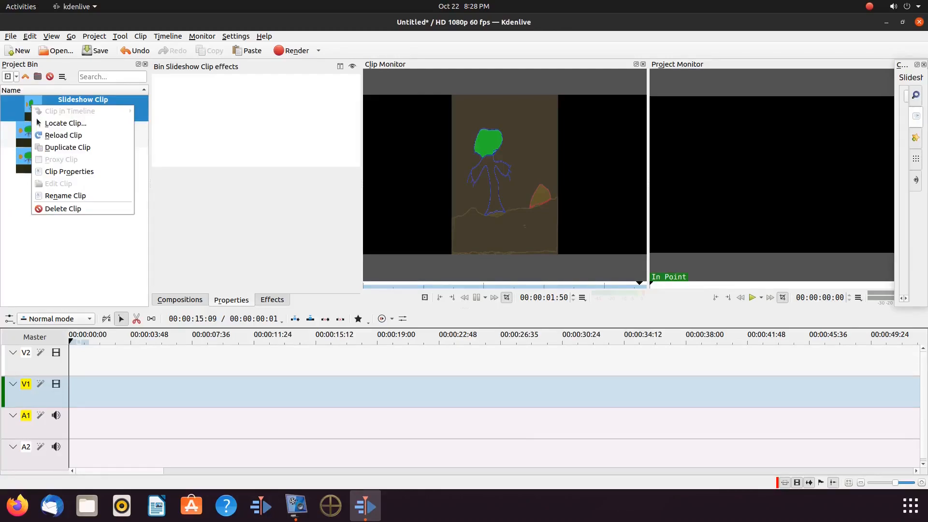
click(53, 171)
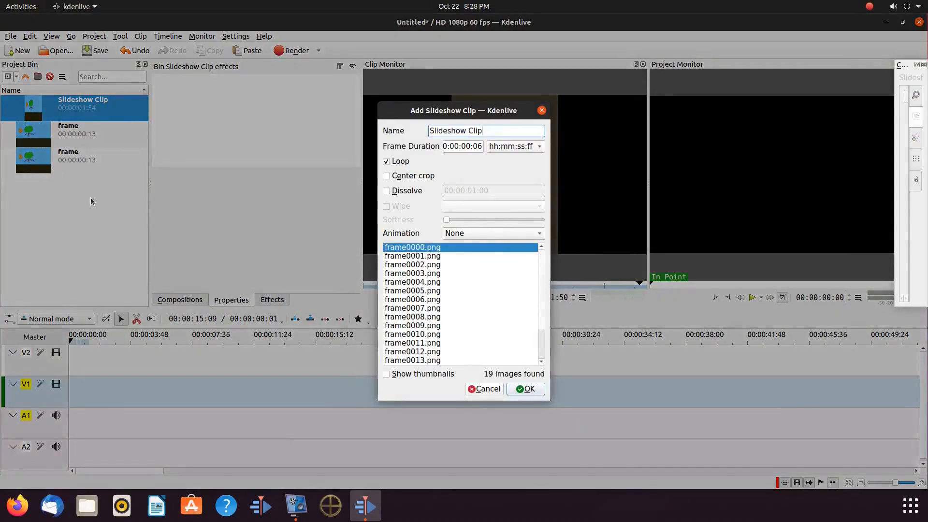